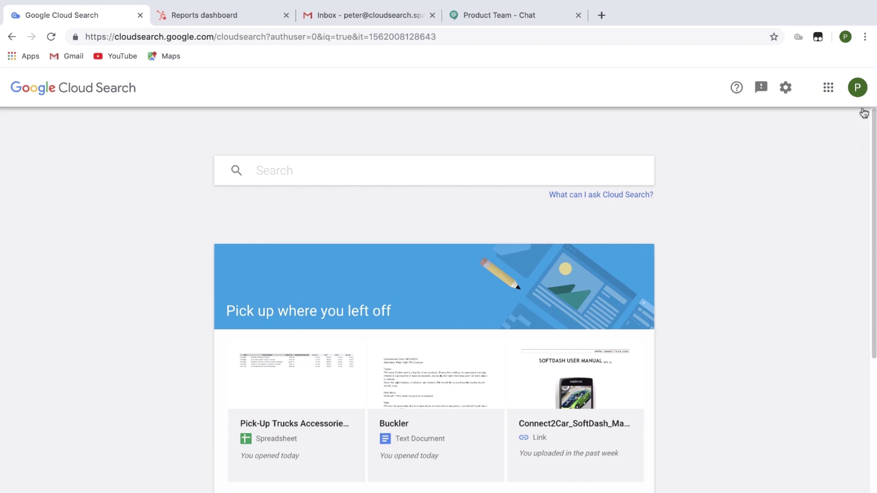
# Check the account details popup, close it, and scroll down the page.
pyautogui.click(860, 94)
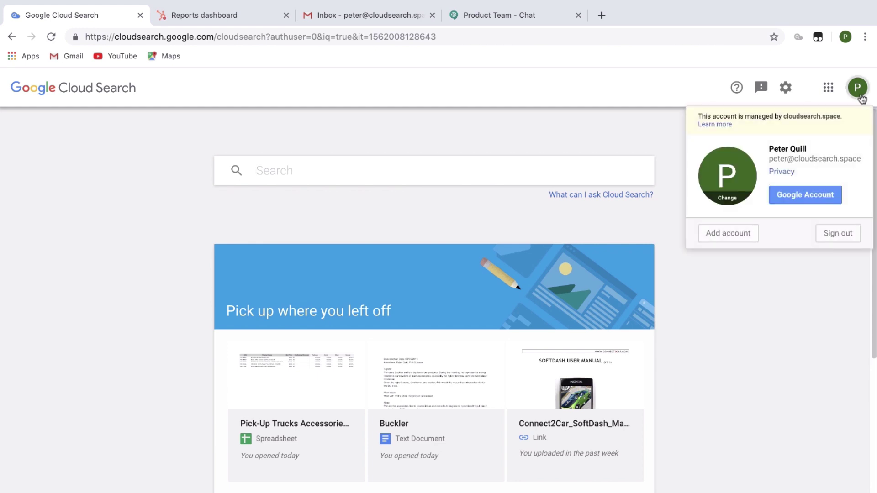
pyautogui.click(860, 96)
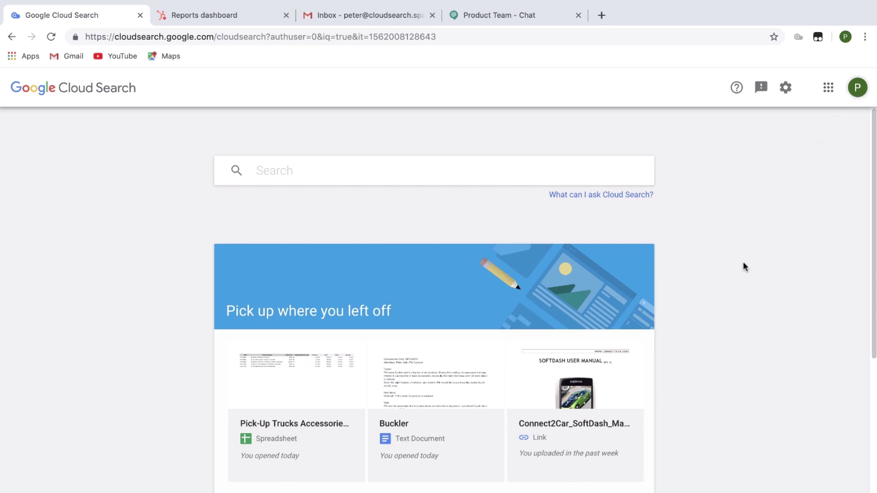
pyautogui.scroll(-1, 742, 265)
pyautogui.scroll(-3, 741, 263)
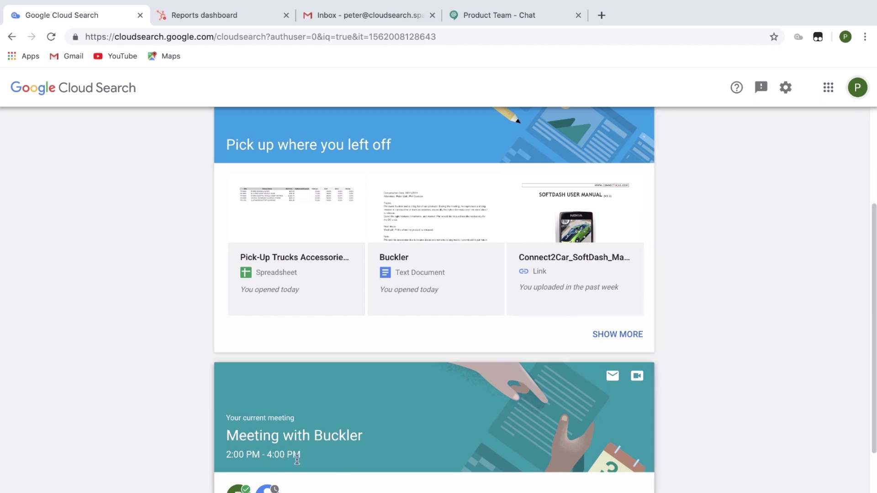
# Open the Buckler company record from HubSpot's Contacts > Companies list.
pyautogui.click(218, 16)
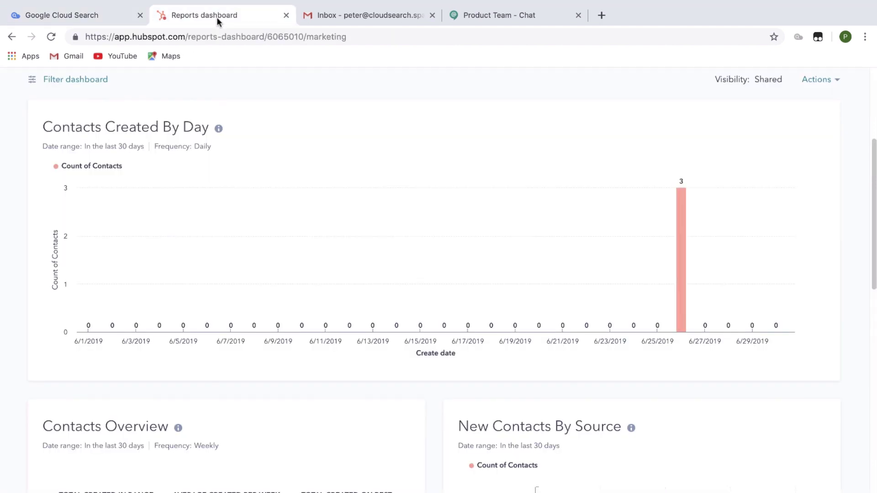
pyautogui.scroll(5, 127, 141)
pyautogui.click(100, 87)
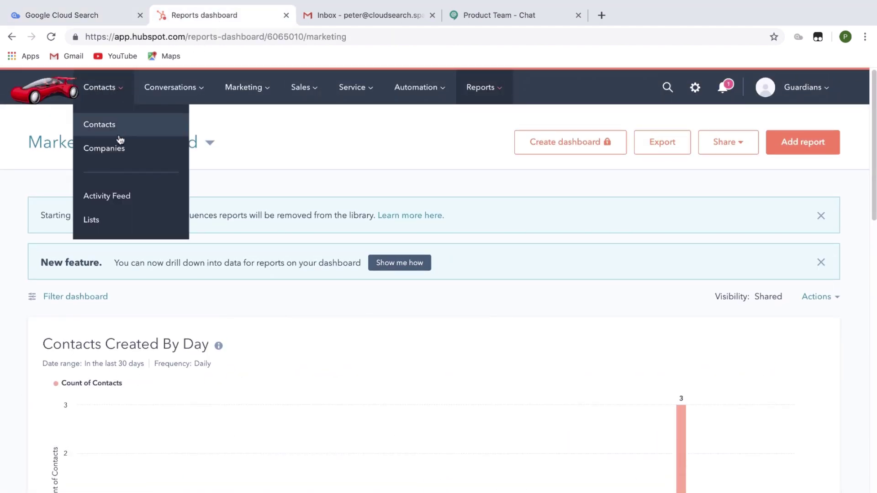
pyautogui.click(120, 142)
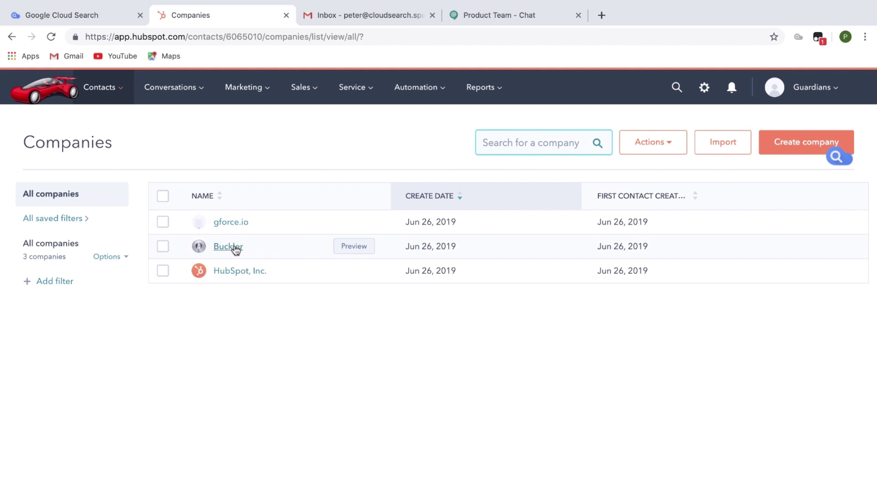
pyautogui.click(235, 247)
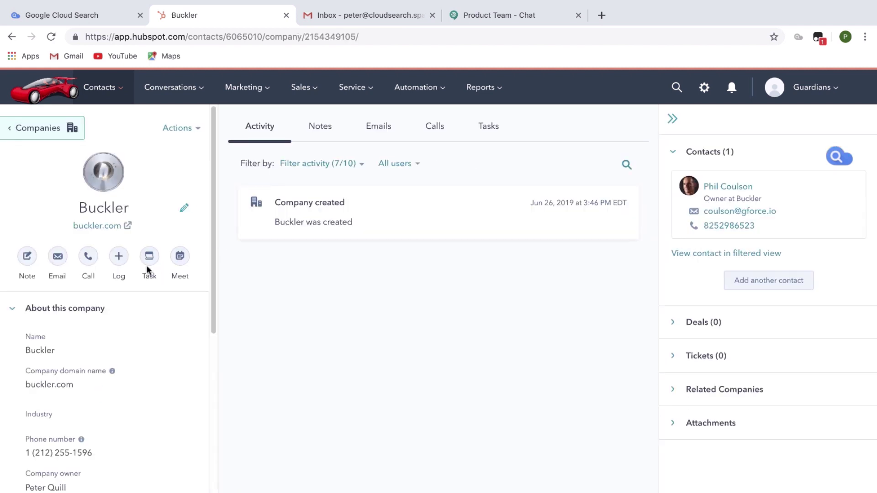
# Run the Cloud Search extension for the company's contact from the contact card.
pyautogui.scroll(-3, 144, 270)
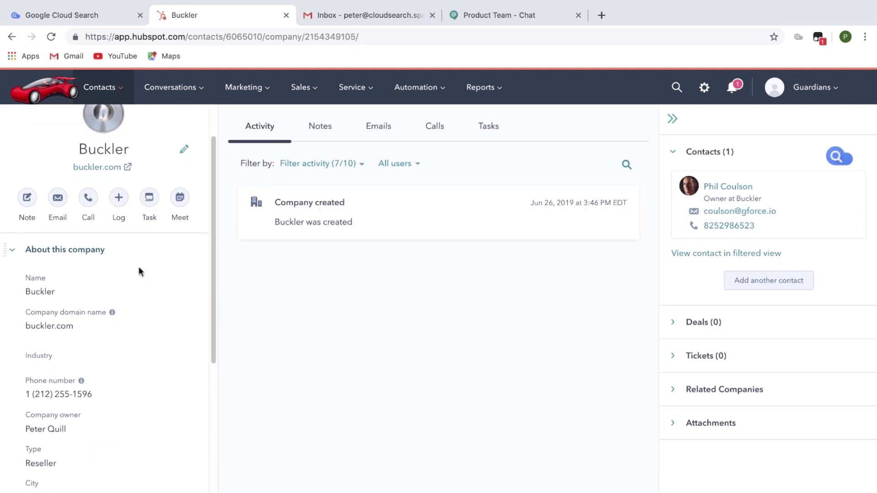
pyautogui.scroll(-5, 139, 270)
pyautogui.scroll(6, 136, 270)
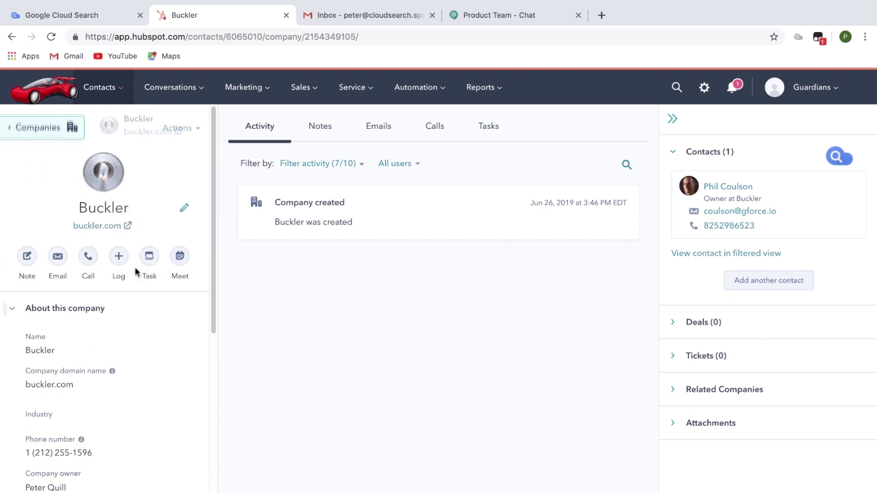
pyautogui.moveTo(675, 188)
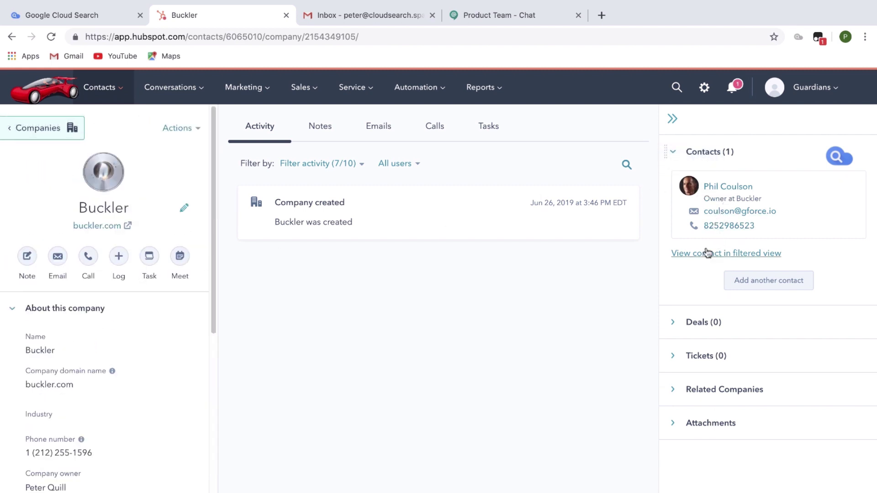
pyautogui.moveTo(820, 229)
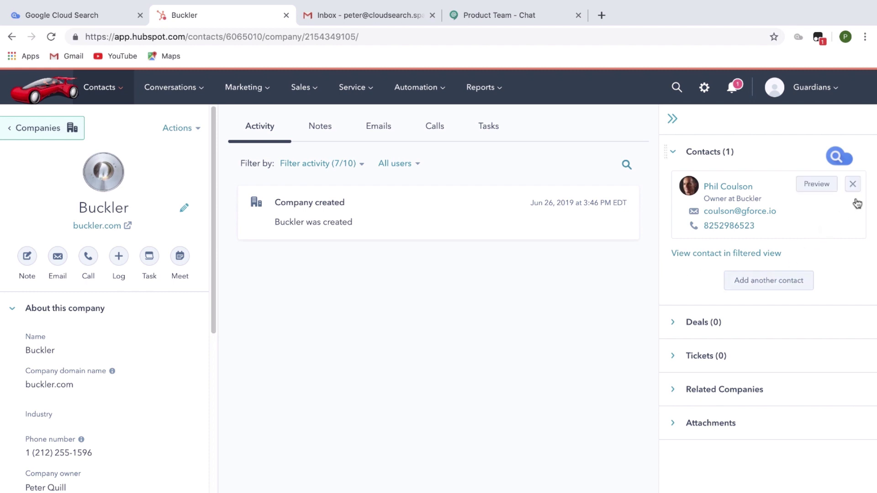
pyautogui.click(838, 159)
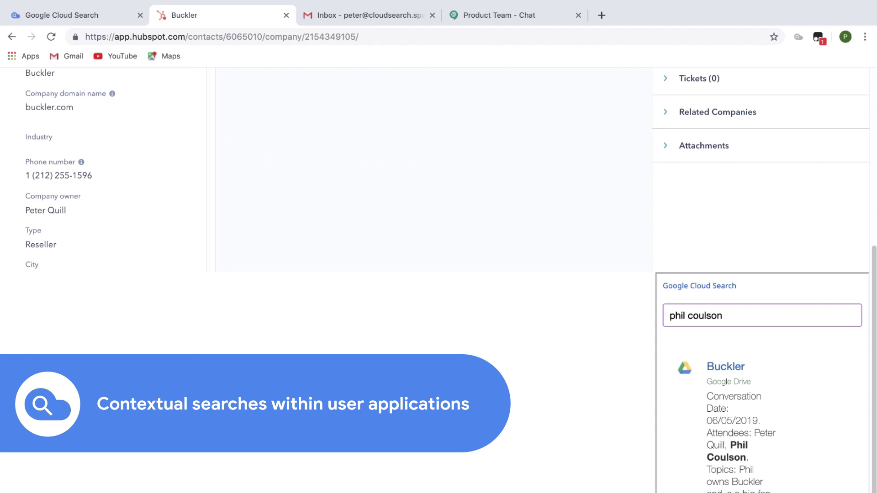
# Open the Buckler Google Doc from the Cloud Search results and scroll through its conversation notes.
pyautogui.click(723, 369)
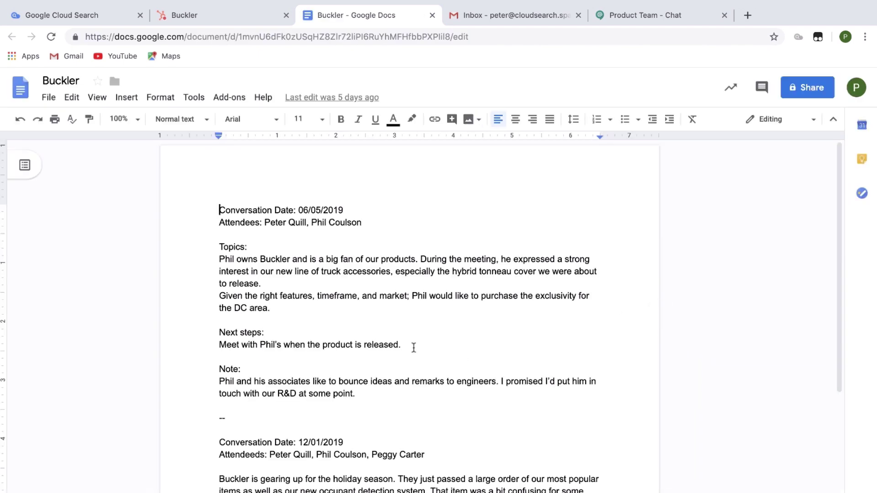
pyautogui.scroll(-1, 416, 332)
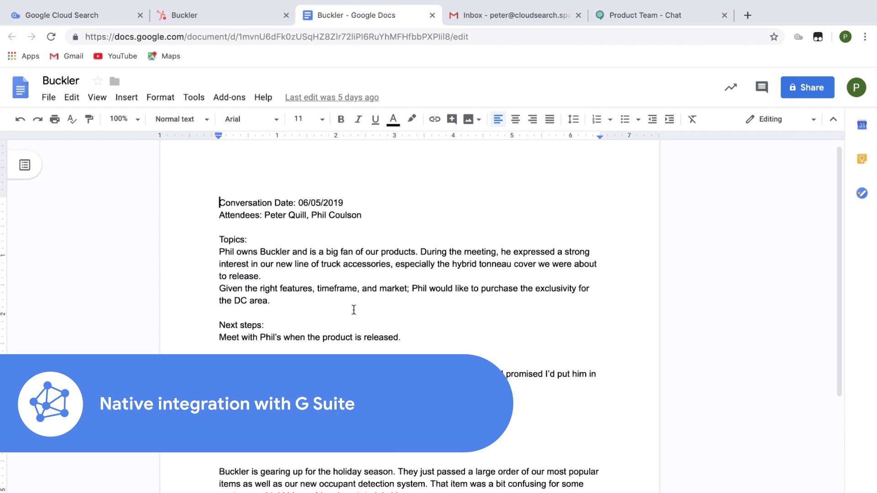
pyautogui.scroll(-1, 354, 310)
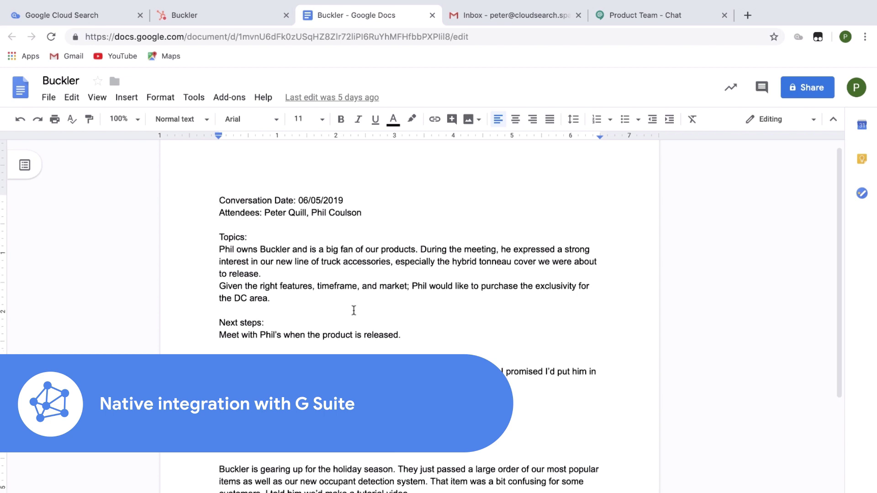
pyautogui.scroll(-1, 353, 310)
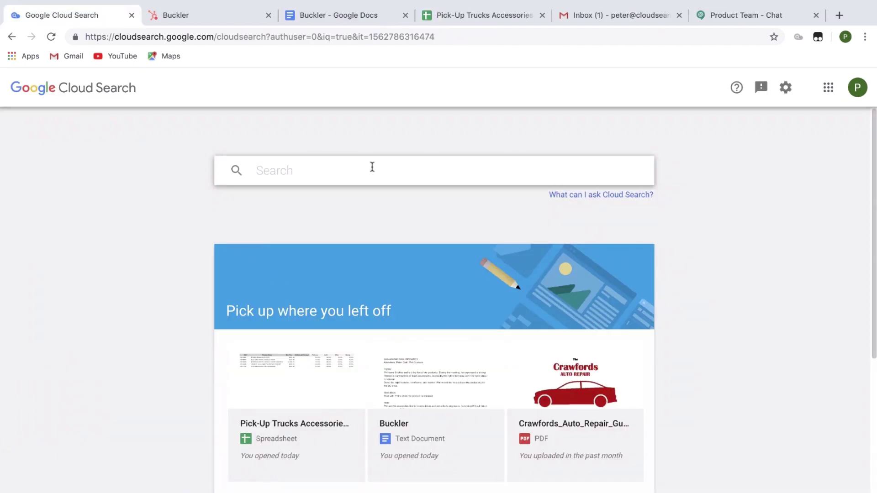
# Search Cloud Search for 'hybrid tonneau cover'.
pyautogui.click(372, 168)
pyautogui.write('hybrid tonne')
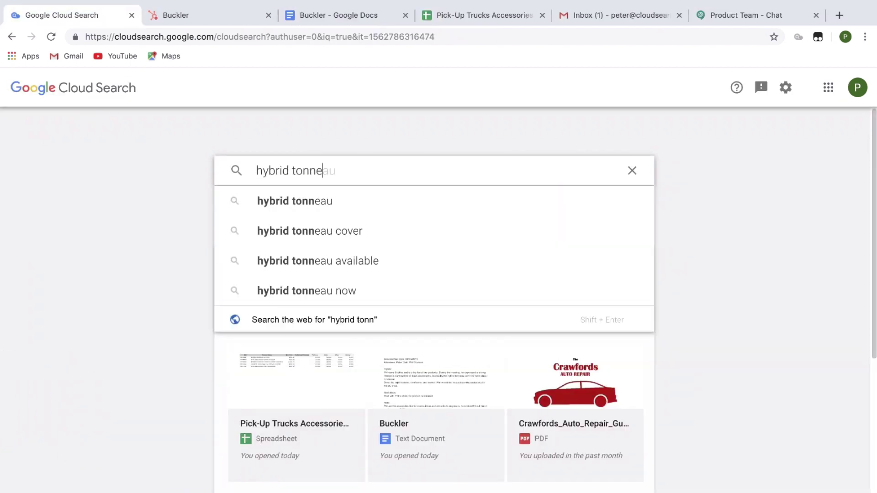
pyautogui.write('au cover')
pyautogui.press('Return')
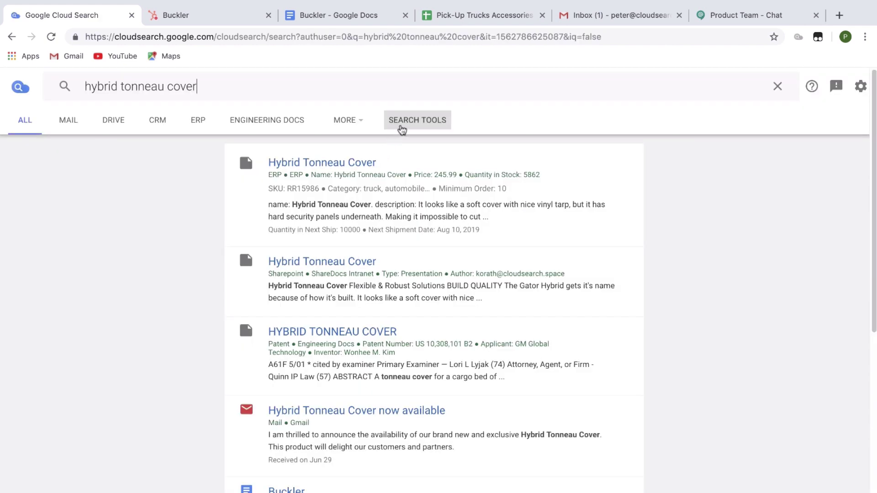
# Limit the results to Videos via MORE and apply the car category filter.
pyautogui.click(360, 124)
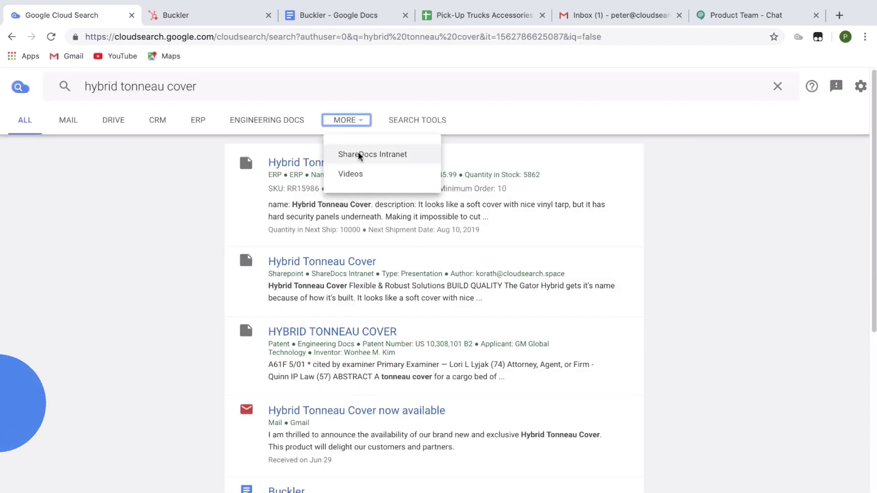
pyautogui.click(354, 175)
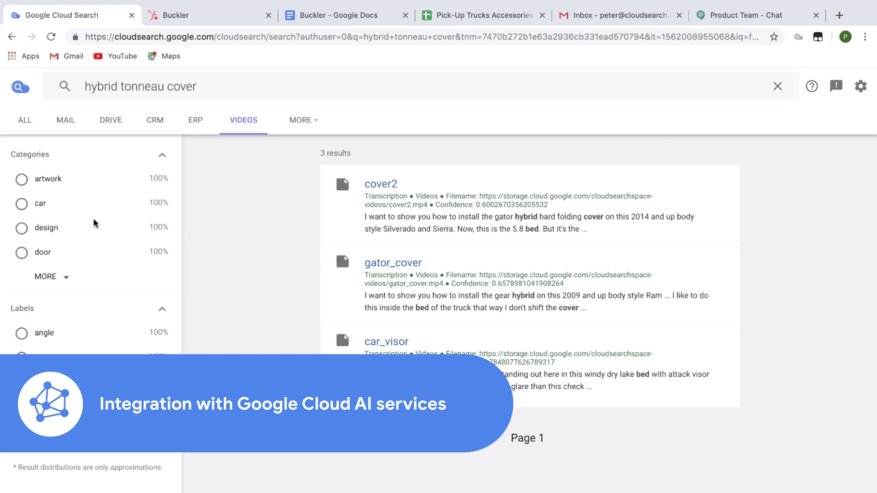
pyautogui.click(40, 201)
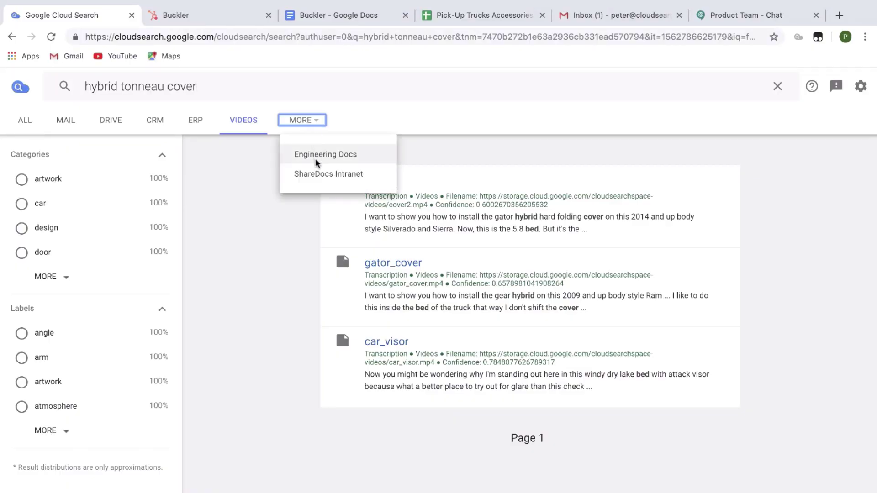
# Narrow the hybrid tonneau cover results to the ShareDocs Intranet source.
pyautogui.click(316, 174)
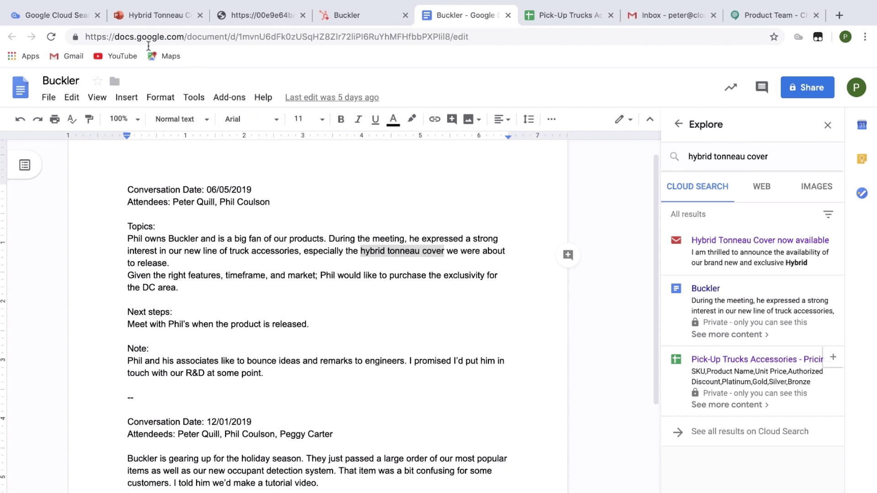
# Back in Cloud Search, run a natural-language query for mail from the sender about the tonneau cover.
pyautogui.click(53, 18)
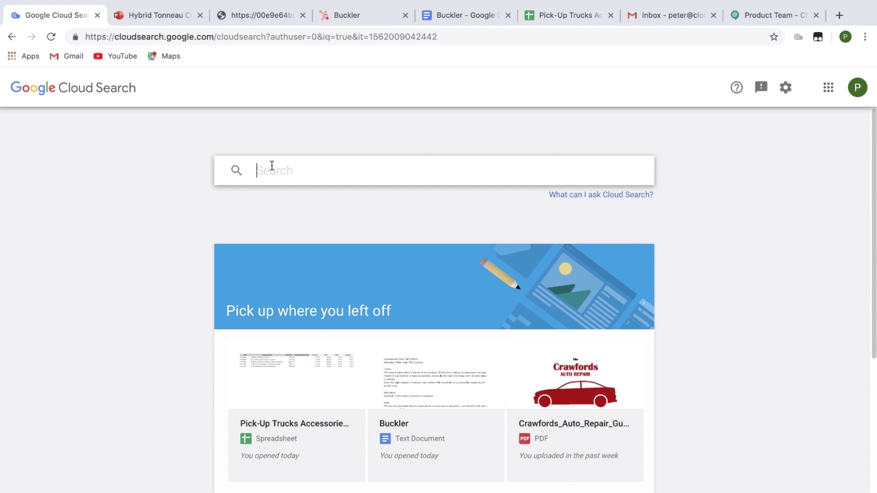
pyautogui.write('mail from drax')
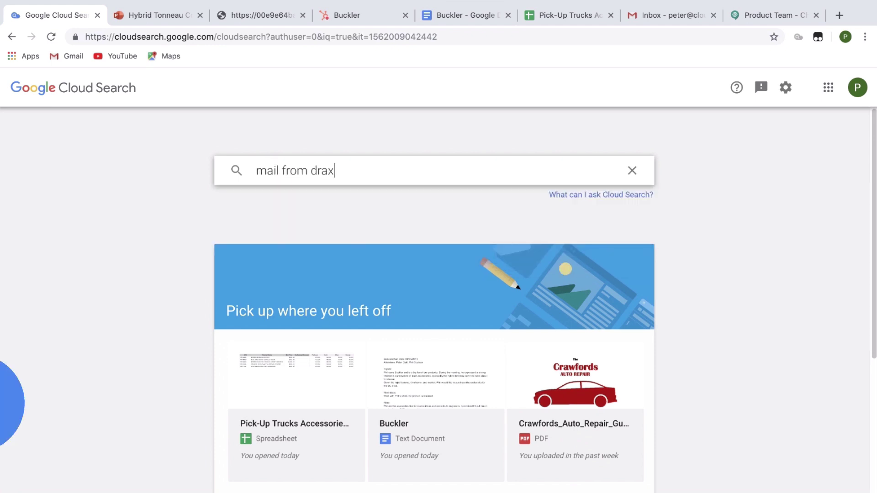
pyautogui.write(' about tonneau cov')
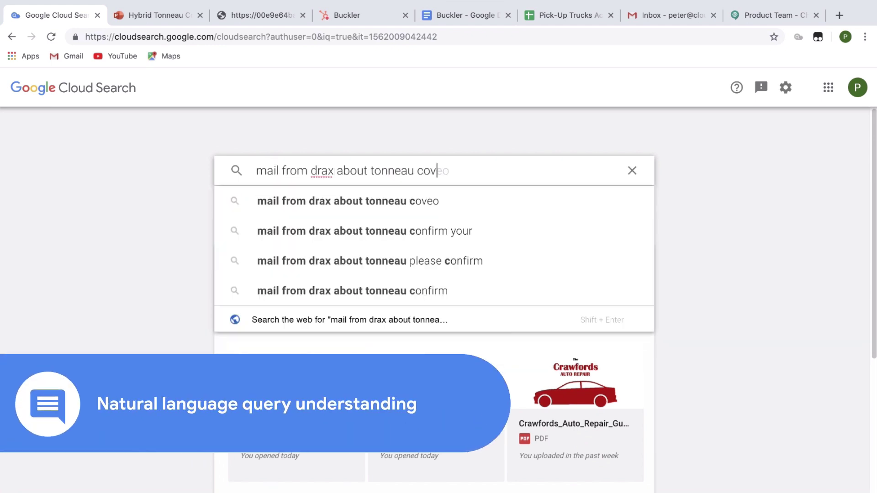
pyautogui.write('er')
pyautogui.press('Return')
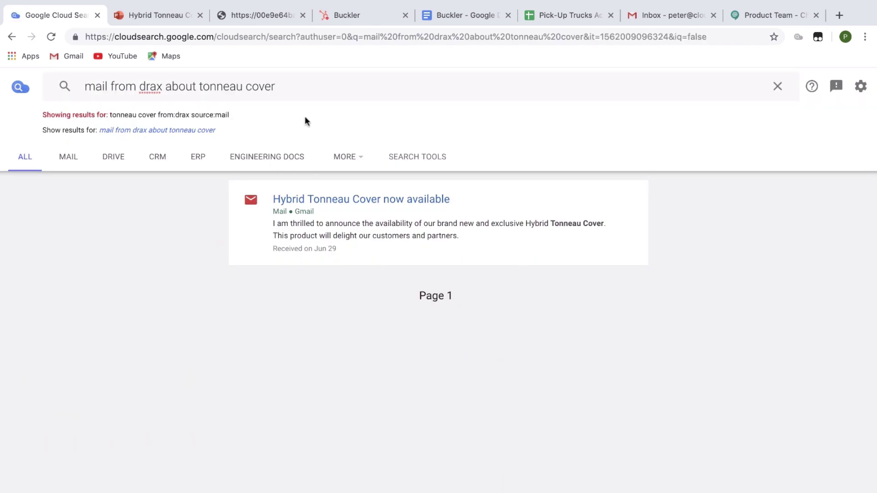
# Open the 'Hybrid Tonneau Cover now available' email in Gmail and select the sender's name.
pyautogui.click(382, 198)
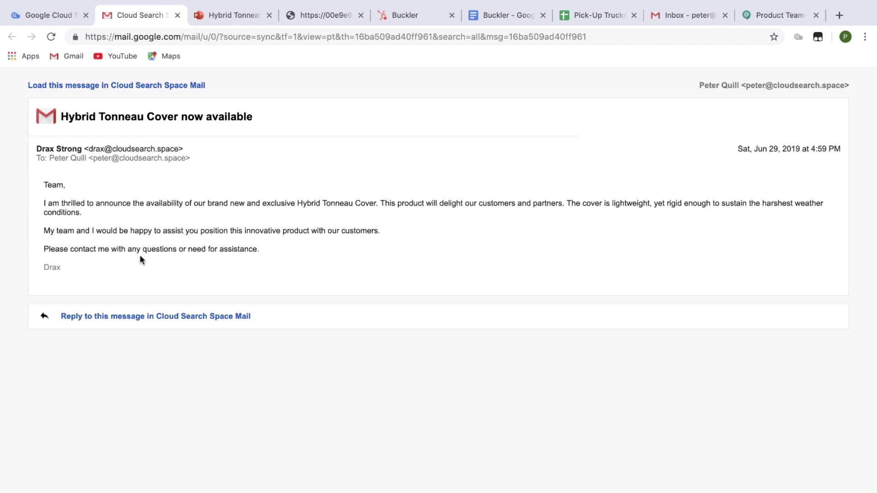
pyautogui.moveTo(35, 149); pyautogui.dragTo(81, 149)
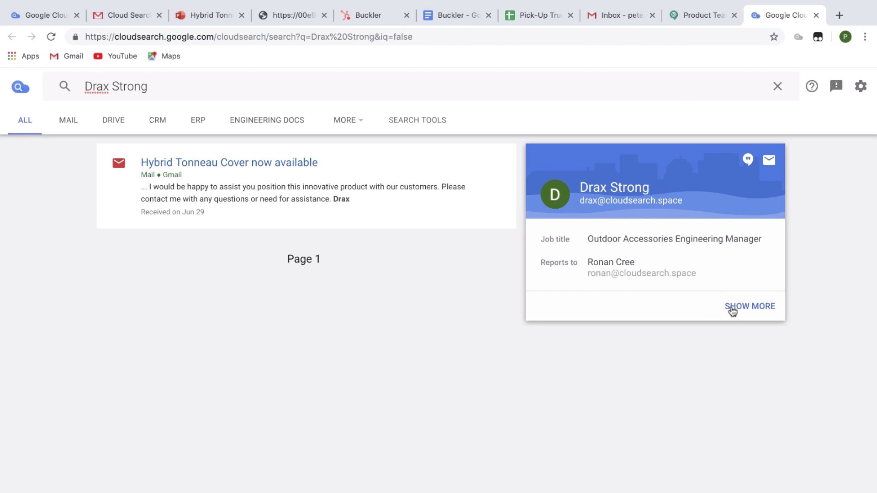
# Search a direct report's name from the sender's card and open their Hybrid Tonneau Cover patent image.
pyautogui.click(732, 312)
pyautogui.hotkey('ctrl', 'a')
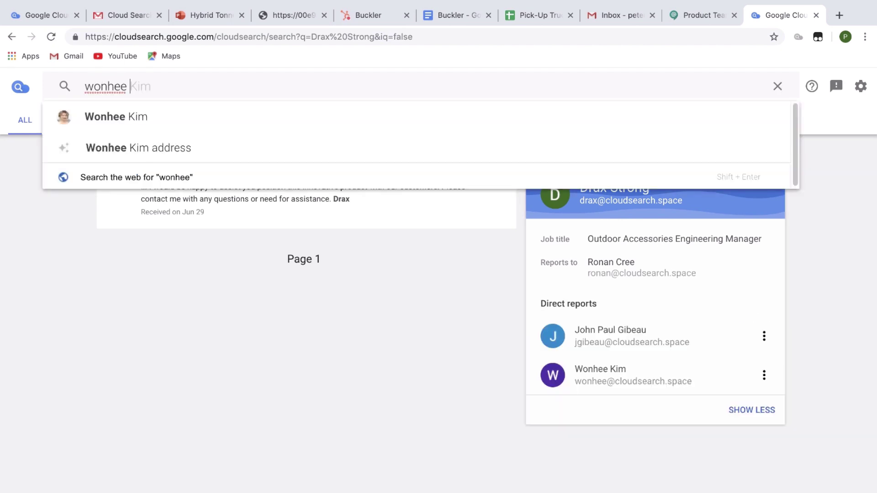
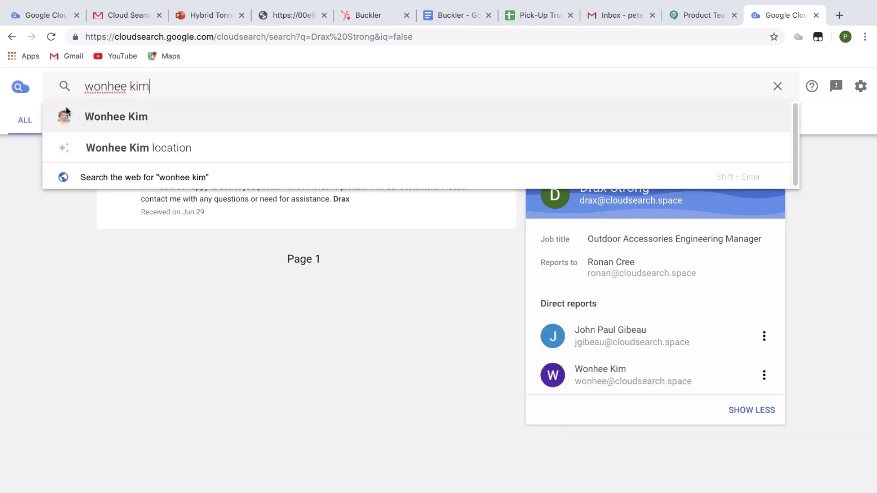
pyautogui.click(89, 116)
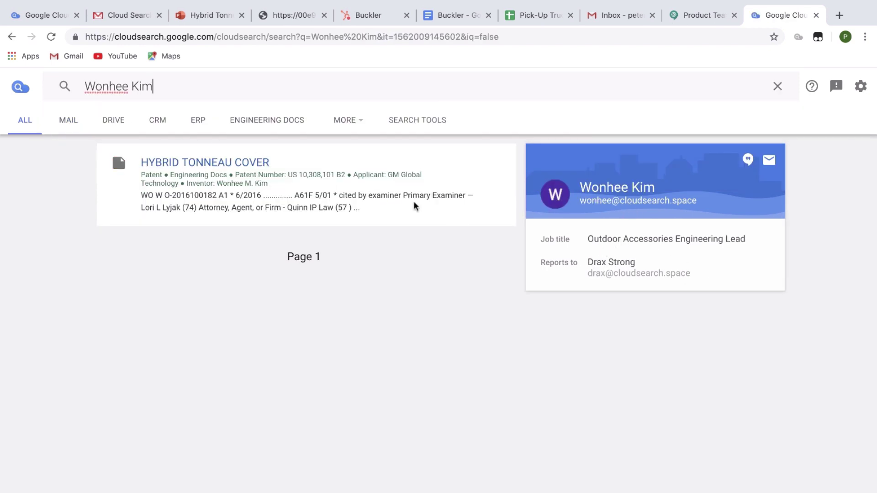
pyautogui.click(212, 164)
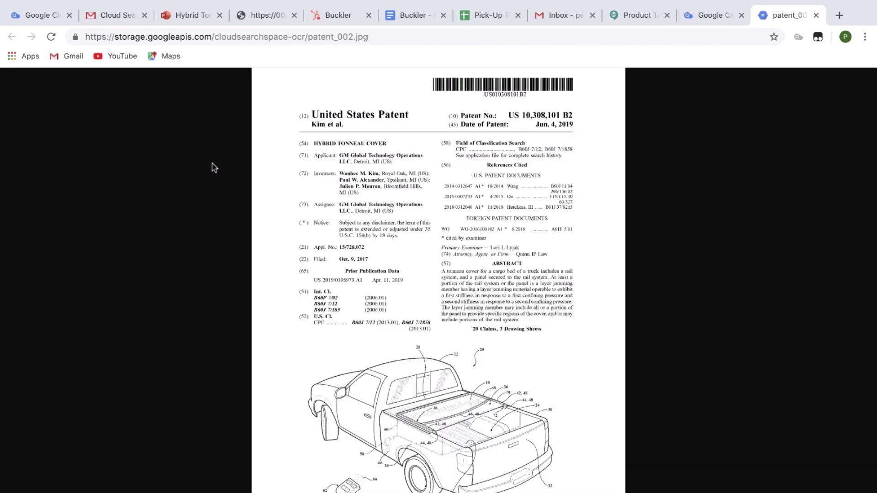
# Enlarge the patent_002.jpg image to full size to read the inventors section.
pyautogui.click(372, 192)
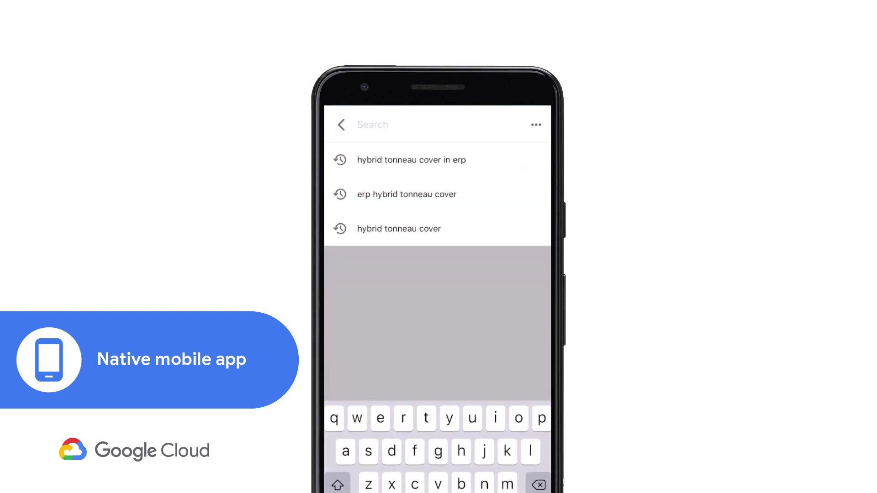
# Search 'hybrid tonneau' in the mobile app and narrow the results to ERP.
pyautogui.write('hybri')
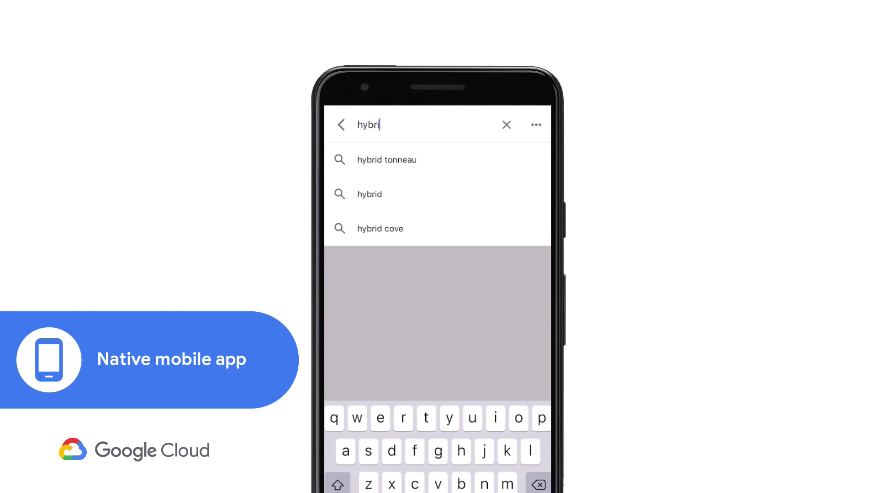
pyautogui.click(387, 159)
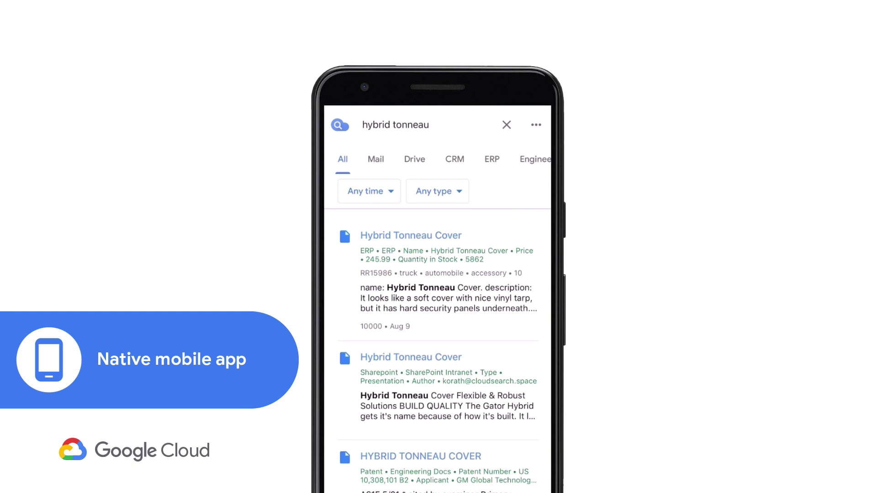
pyautogui.click(492, 159)
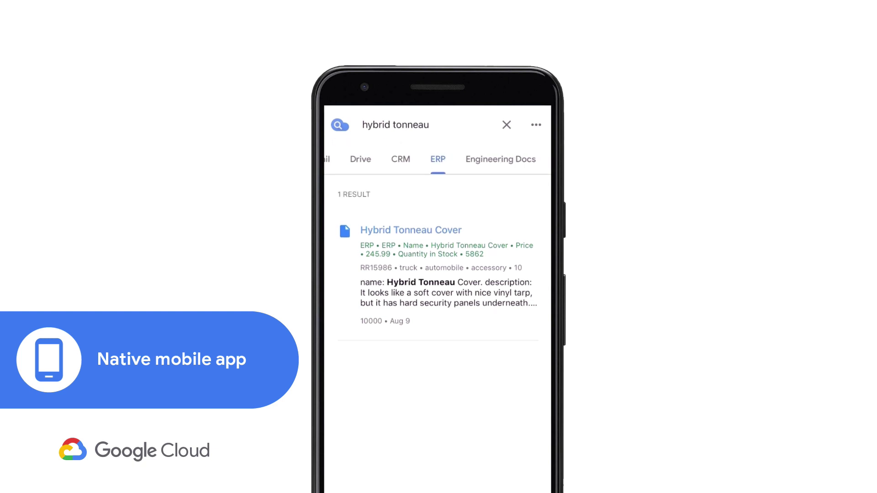